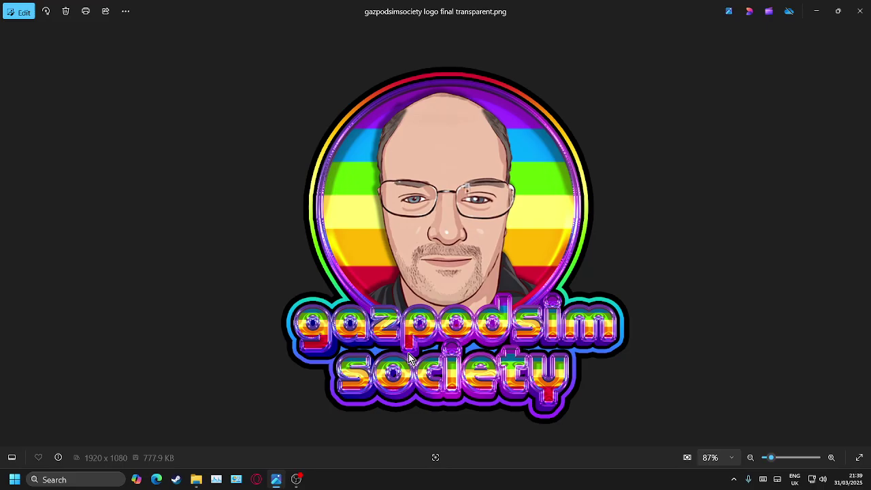
Step: Launch FSDT Installer and open the configuration of GSX Pro
{"action": "key", "text": "super"}
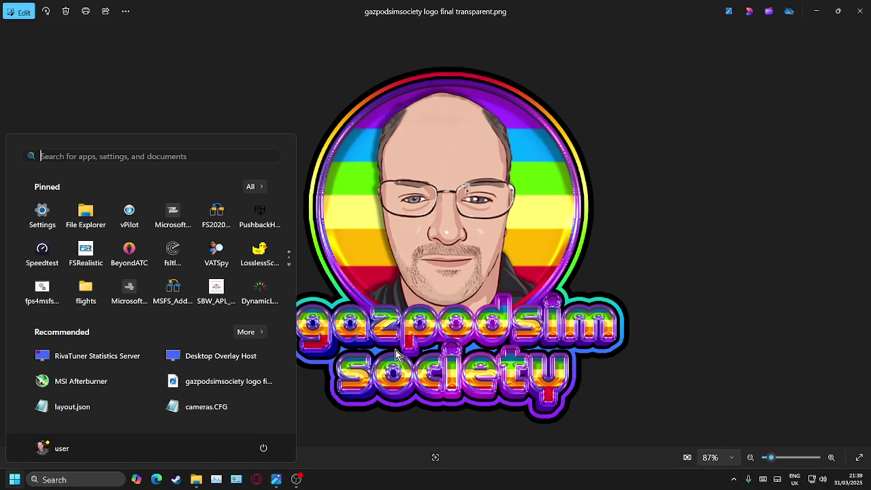
{"action": "type", "text": "fs"}
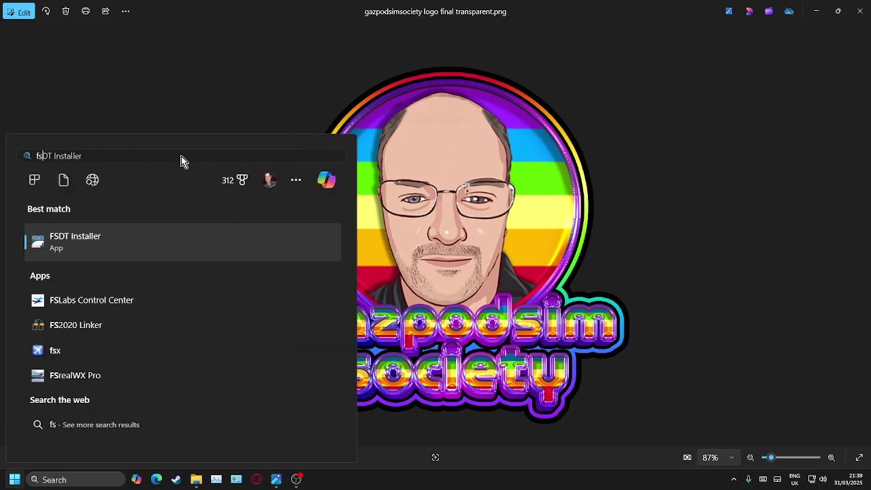
{"action": "left_click", "coordinate": [95, 250]}
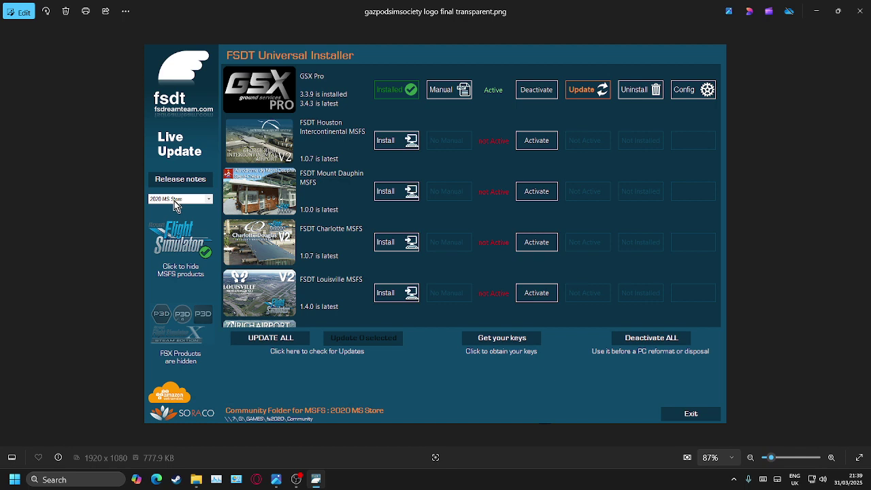
{"action": "left_click", "coordinate": [688, 93]}
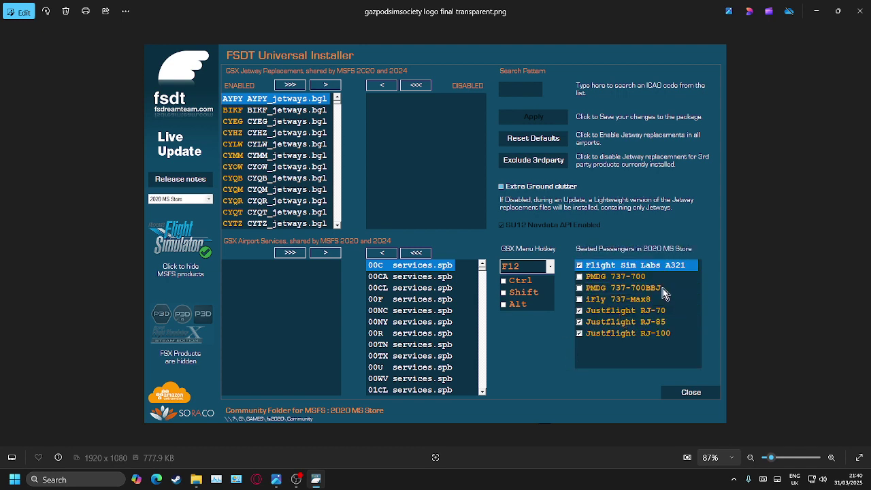
Step: Disable seated passengers for the Flight Sim Labs A321, enable them for the PMDG 737-700 and 737-700BBJ, and exit the installer
{"action": "left_click", "coordinate": [579, 265]}
{"action": "left_click", "coordinate": [580, 277]}
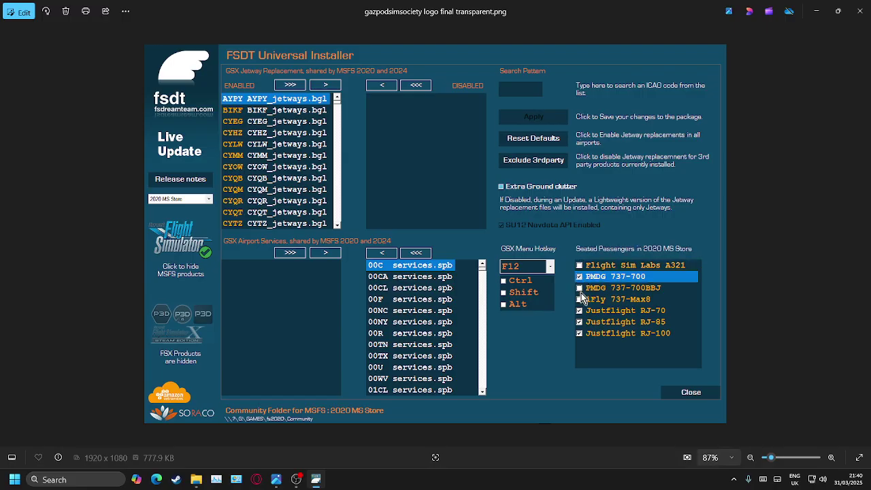
{"action": "left_click", "coordinate": [580, 289]}
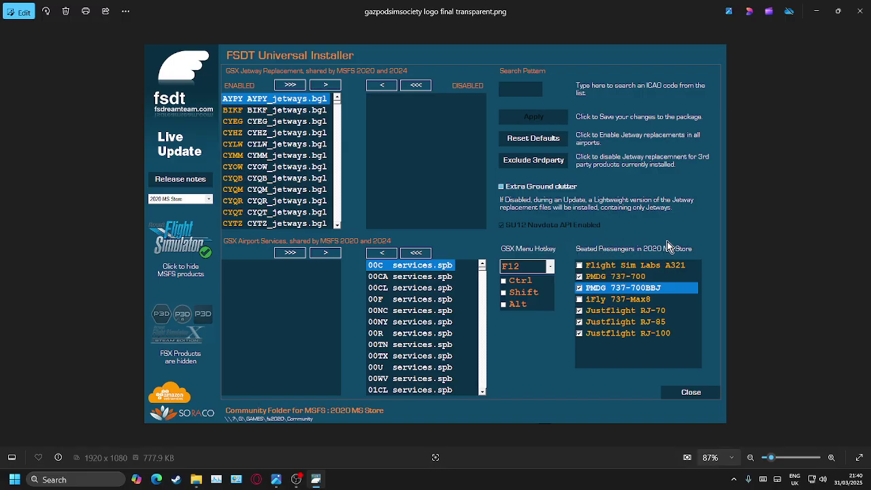
{"action": "left_click", "coordinate": [673, 394]}
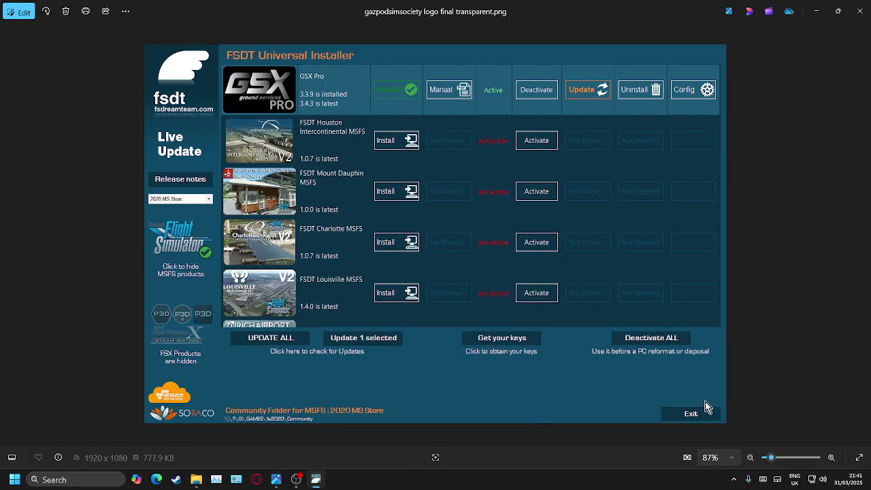
{"action": "left_click", "coordinate": [686, 413]}
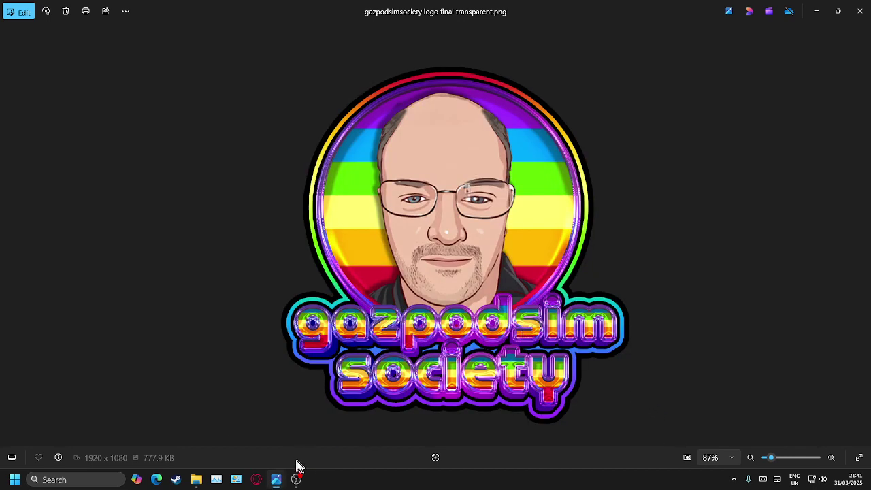
Step: Launch Microsoft Flight Simulator and bring its cockpit window to full size
{"action": "key", "text": "super"}
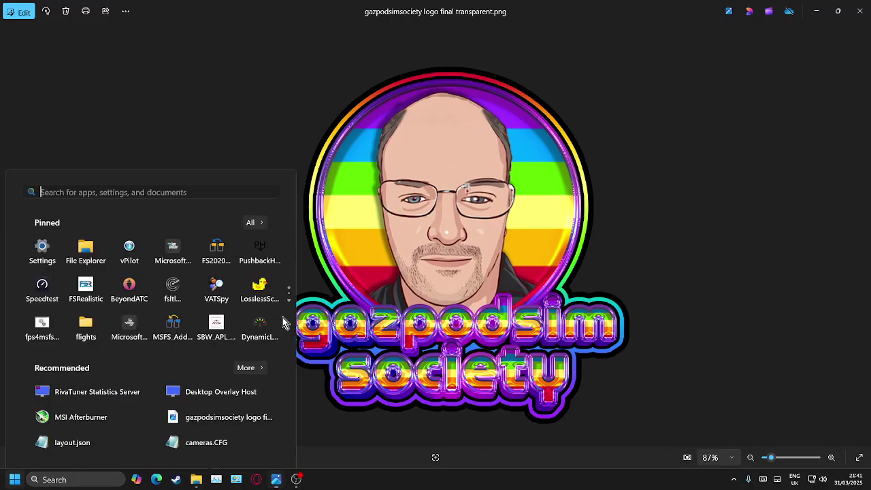
{"action": "left_click", "coordinate": [175, 218]}
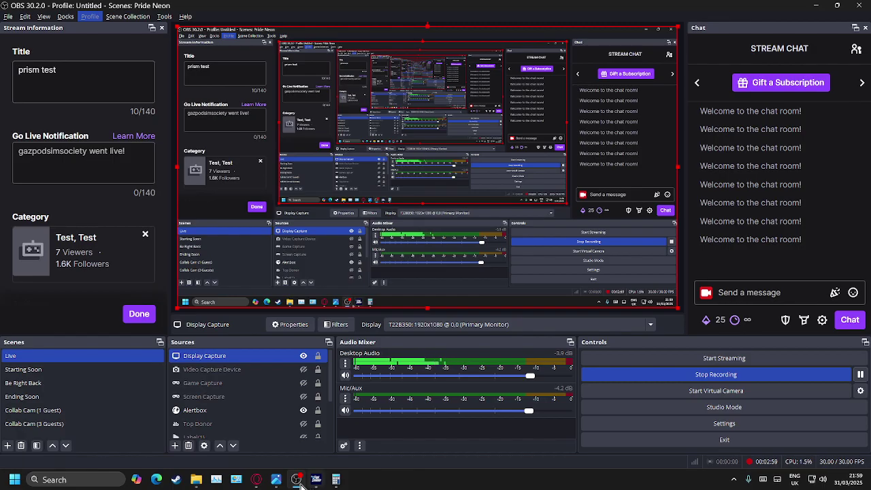
{"action": "left_click", "coordinate": [317, 479]}
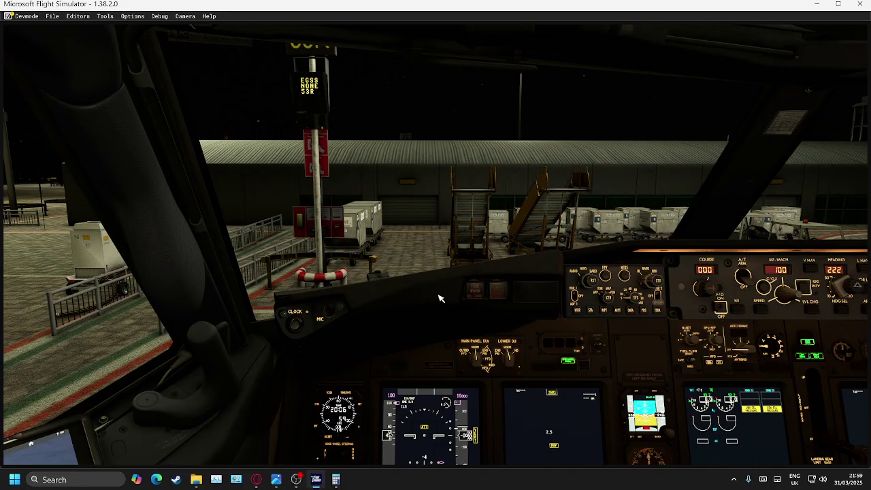
{"action": "left_click", "coordinate": [841, 7]}
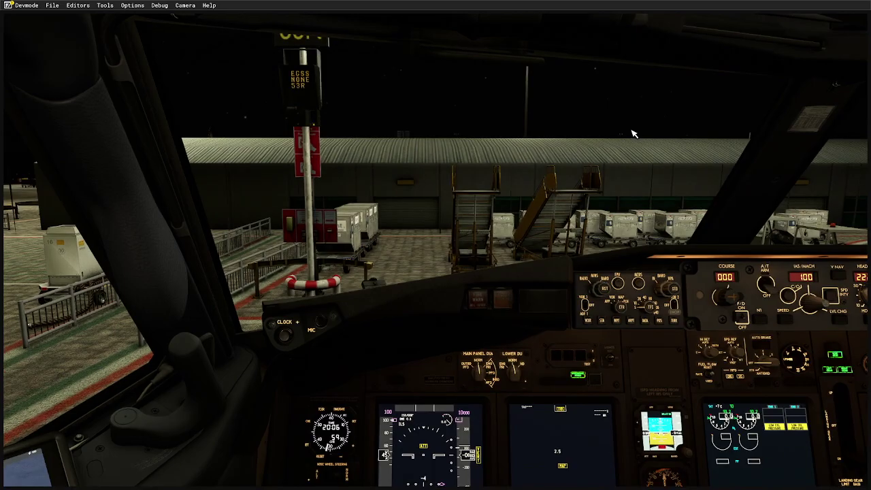
Step: Request passenger boarding through GSX with Swissport International as the handling operator
{"action": "mouse_move", "coordinate": [387, 42]}
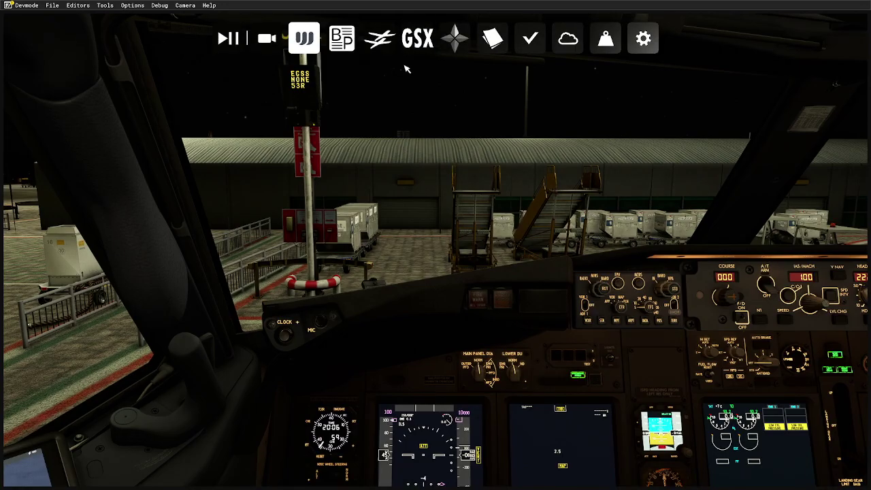
{"action": "left_click", "coordinate": [417, 39]}
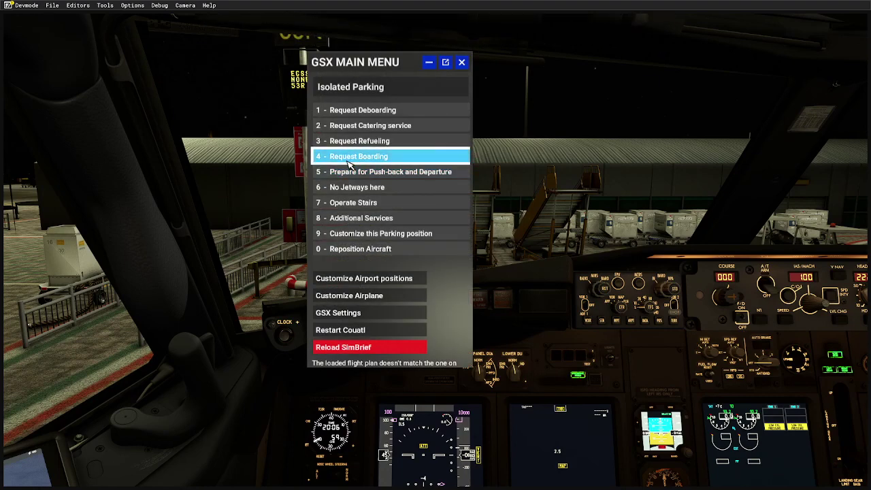
{"action": "left_click", "coordinate": [347, 162]}
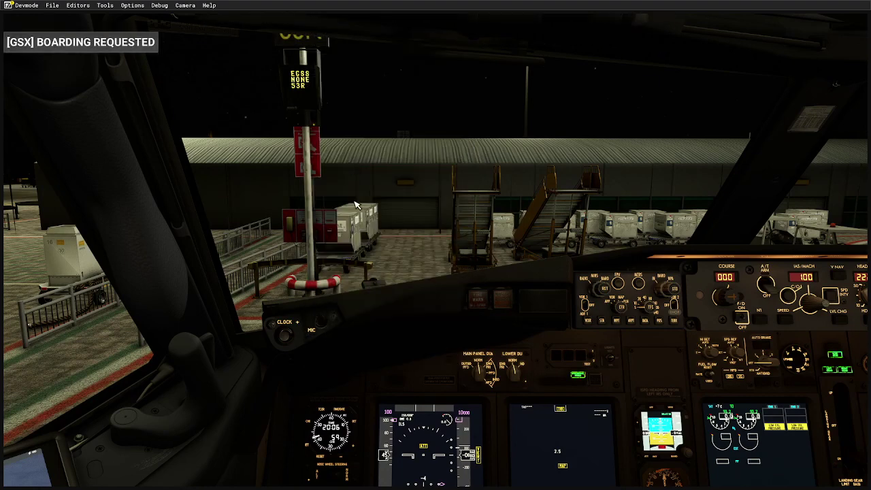
{"action": "left_click", "coordinate": [402, 125]}
{"action": "left_click", "coordinate": [403, 157]}
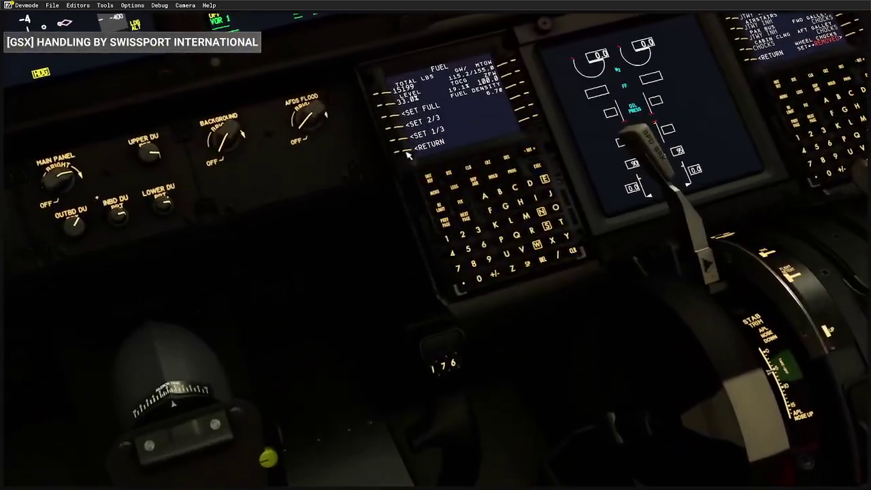
Step: Check the payload page under FS Actions on the aircraft's CDU and return to the pilot view
{"action": "left_click", "coordinate": [401, 154]}
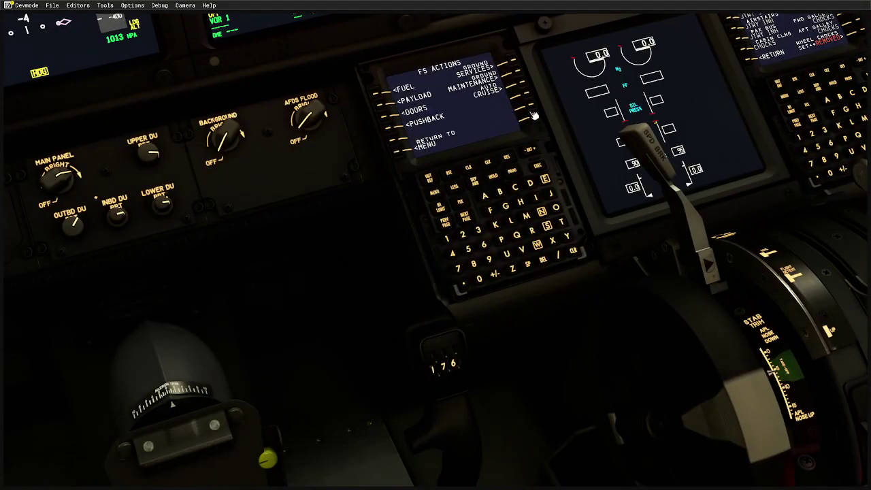
{"action": "left_click", "coordinate": [381, 110]}
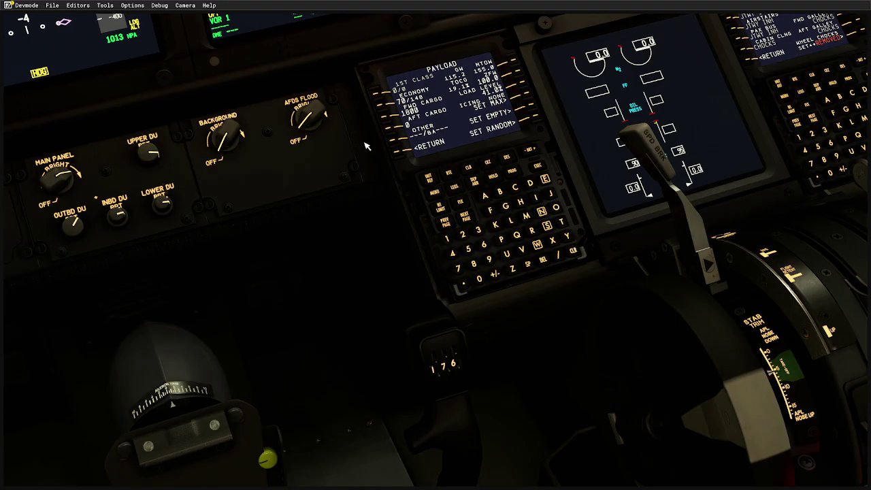
{"action": "left_click", "coordinate": [401, 156]}
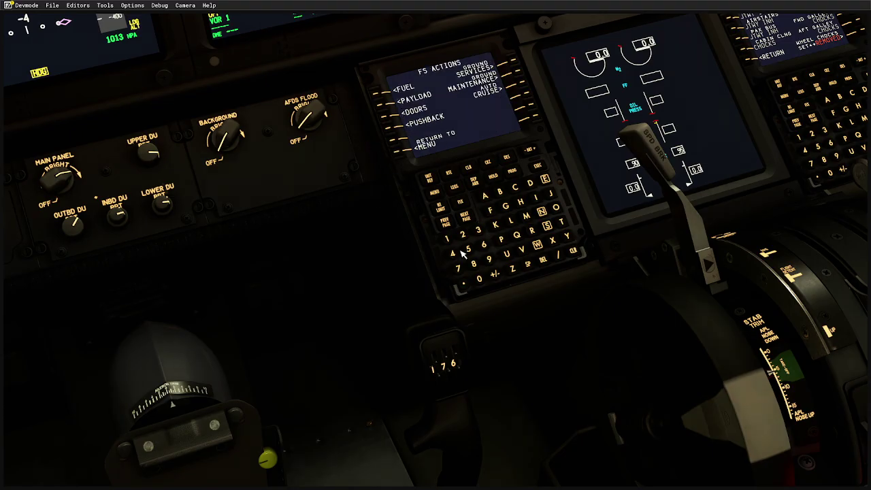
{"action": "key", "text": "ctrl+space"}
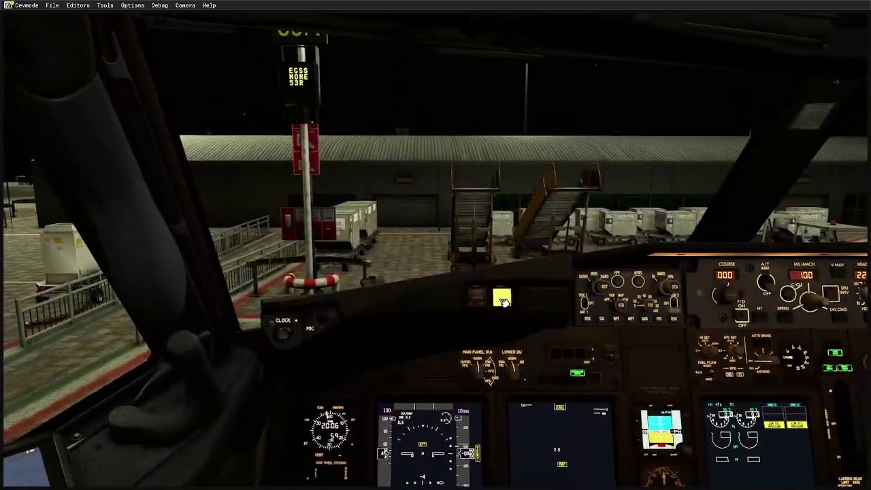
{"action": "left_click", "coordinate": [502, 300]}
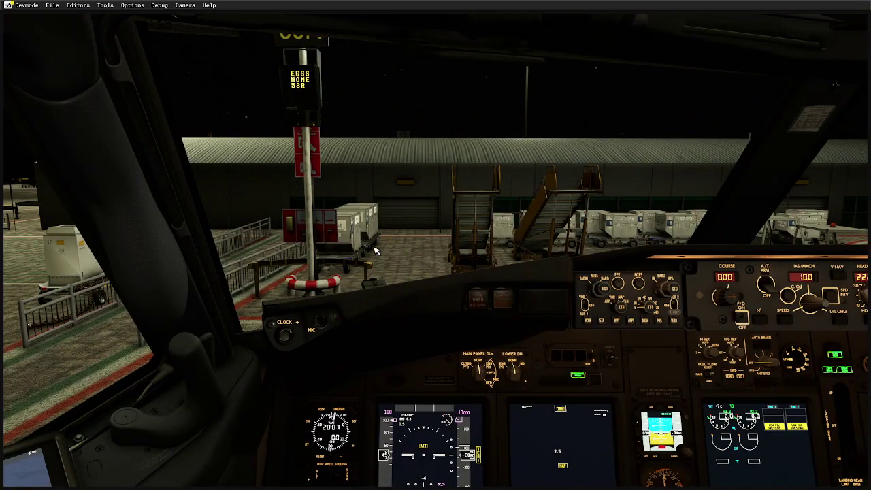
Step: Inspect the ground services around the parked aircraft from outside on both sides, and return to the cockpit
{"action": "key", "text": "End"}
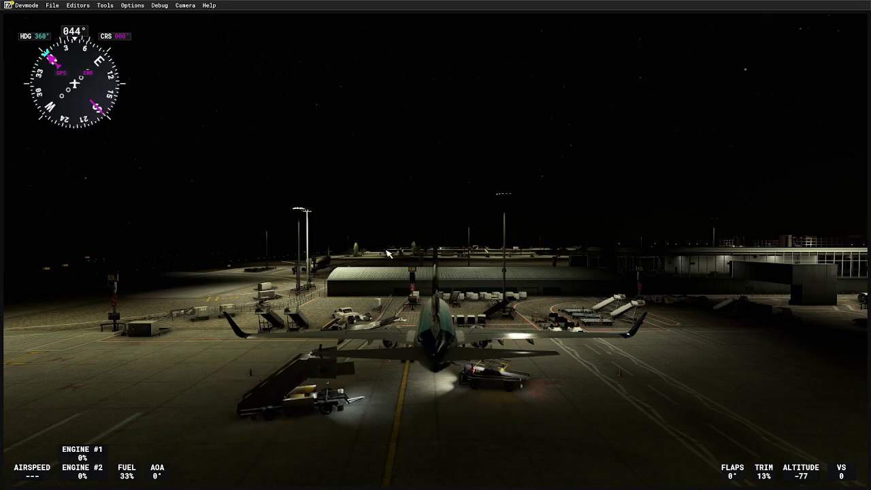
{"action": "left_click_drag", "start_coordinate": [388, 254], "coordinate": [348, 282]}
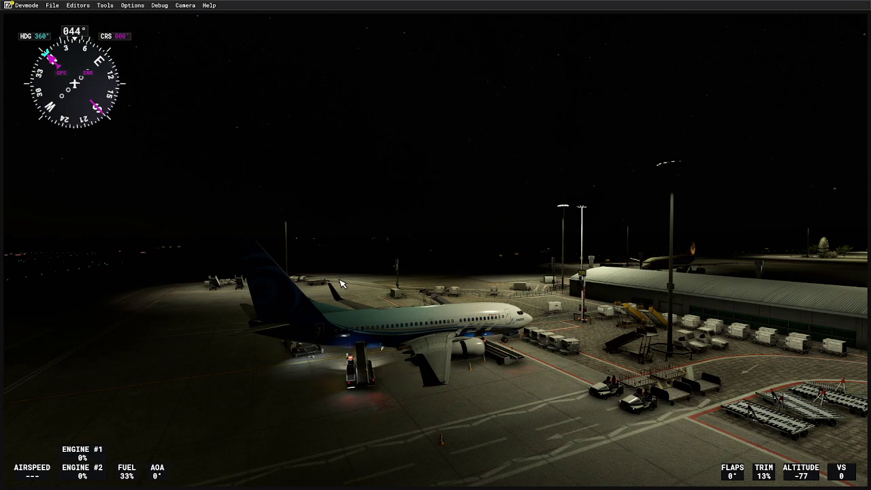
{"action": "left_click_drag", "start_coordinate": [602, 296], "coordinate": [597, 292]}
{"action": "mouse_move", "coordinate": [678, 295]}
{"action": "left_mouse_down"}
{"action": "mouse_move", "coordinate": [715, 297]}
{"action": "mouse_move", "coordinate": [676, 291]}
{"action": "left_mouse_up"}
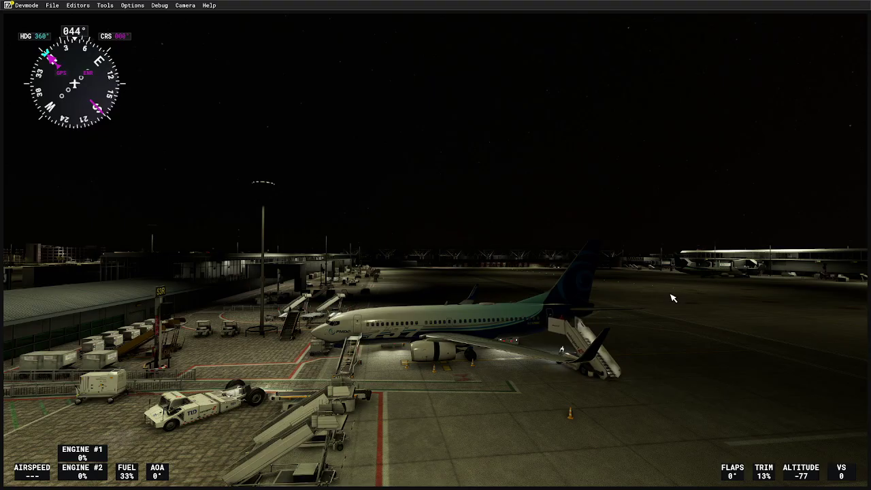
{"action": "key", "text": "End"}
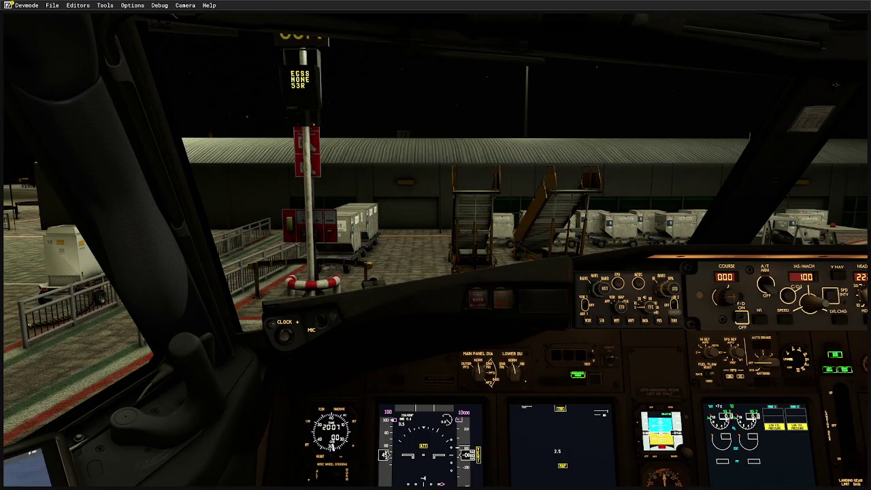
{"action": "key", "text": "super"}
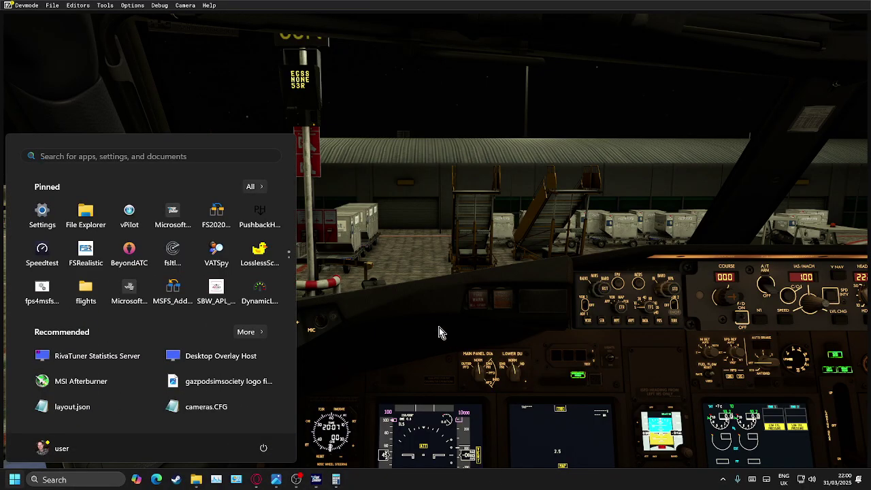
{"action": "key", "text": "super"}
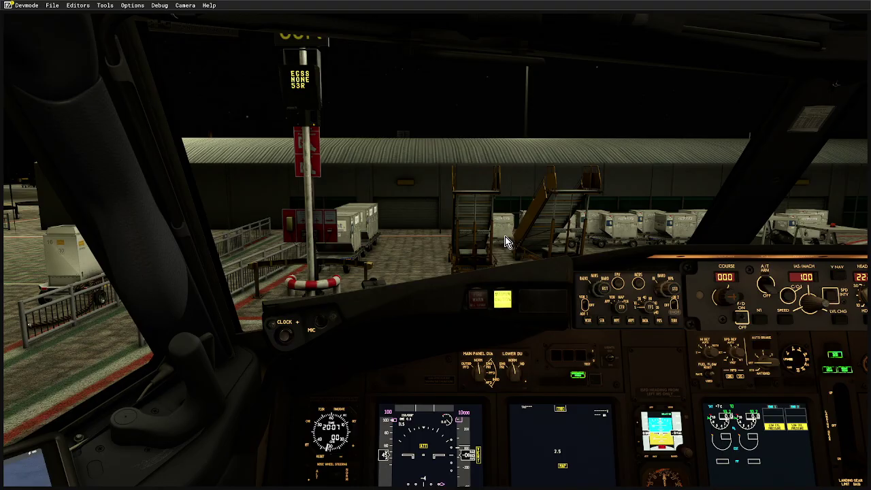
{"action": "key", "text": "alt+Tab"}
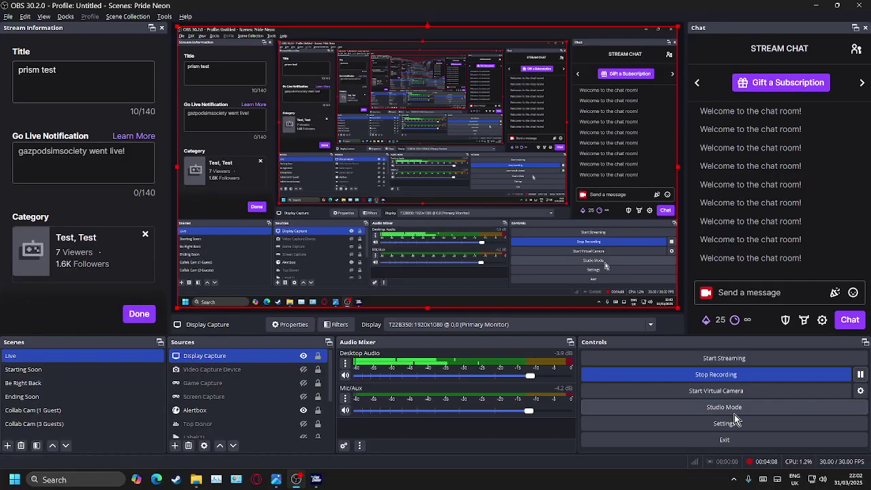
{"action": "left_click", "coordinate": [310, 480]}
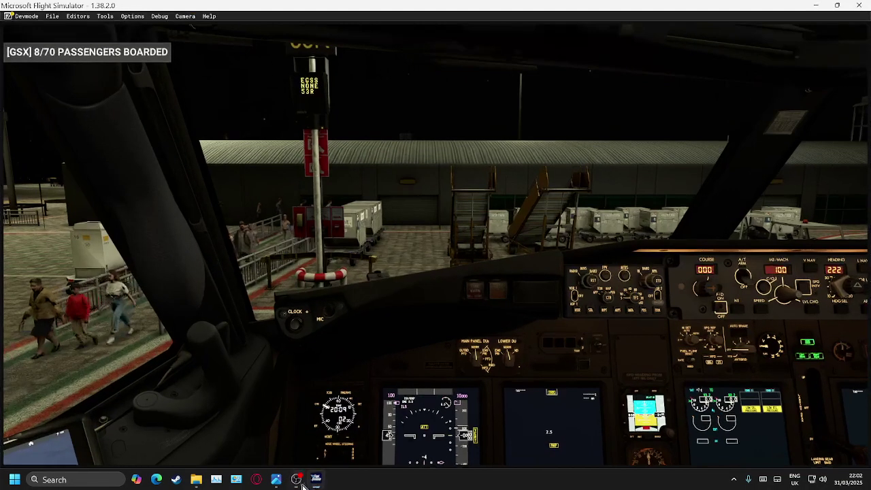
{"action": "key", "text": "alt+Return"}
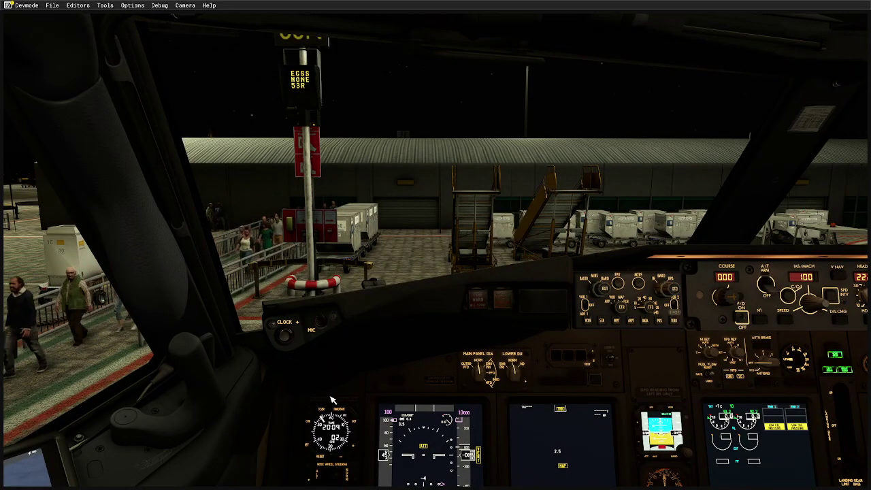
Step: Watch the passengers walk to the aircraft, and move the view back through the cockpit into the cabin to examine boarding
{"action": "left_click_drag", "start_coordinate": [487, 238], "coordinate": [480, 249]}
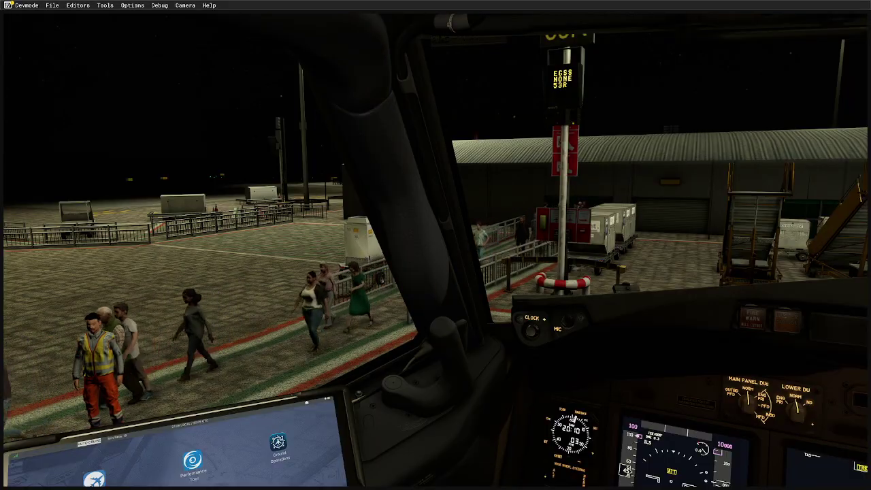
{"action": "left_click_drag", "start_coordinate": [426, 262], "coordinate": [466, 264]}
{"action": "scroll", "coordinate": [425, 258], "scroll_direction": "up", "scroll_amount": 1}
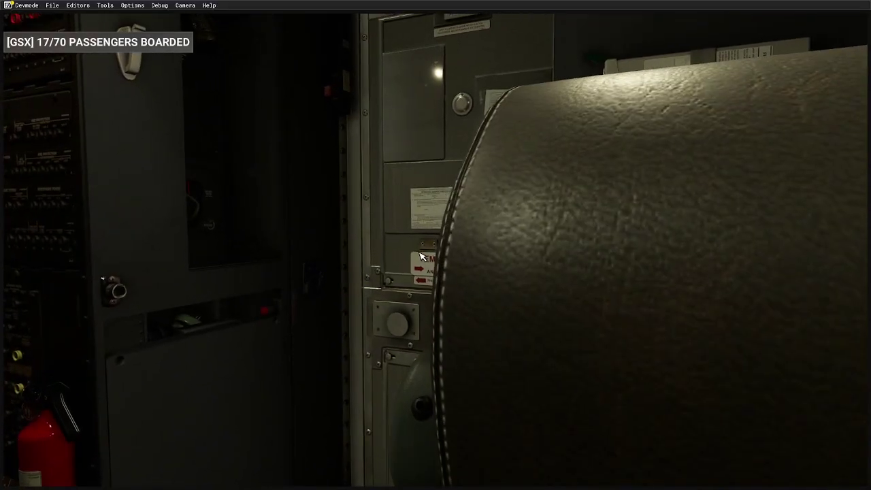
{"action": "key", "text": "Left"}
{"action": "scroll", "coordinate": [530, 306], "scroll_direction": "up", "scroll_amount": 2}
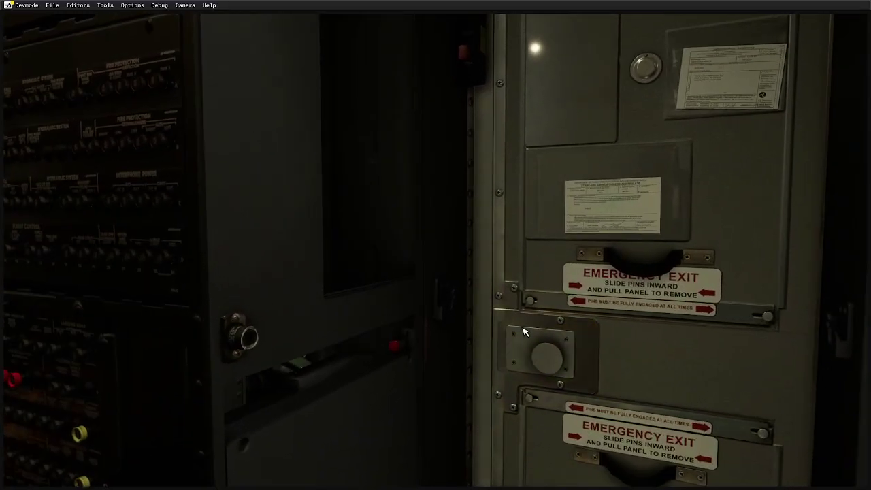
{"action": "left_click_drag", "start_coordinate": [523, 333], "coordinate": [592, 333]}
{"action": "scroll", "coordinate": [523, 328], "scroll_direction": "up", "scroll_amount": 2}
{"action": "scroll", "coordinate": [519, 322], "scroll_direction": "up", "scroll_amount": 5}
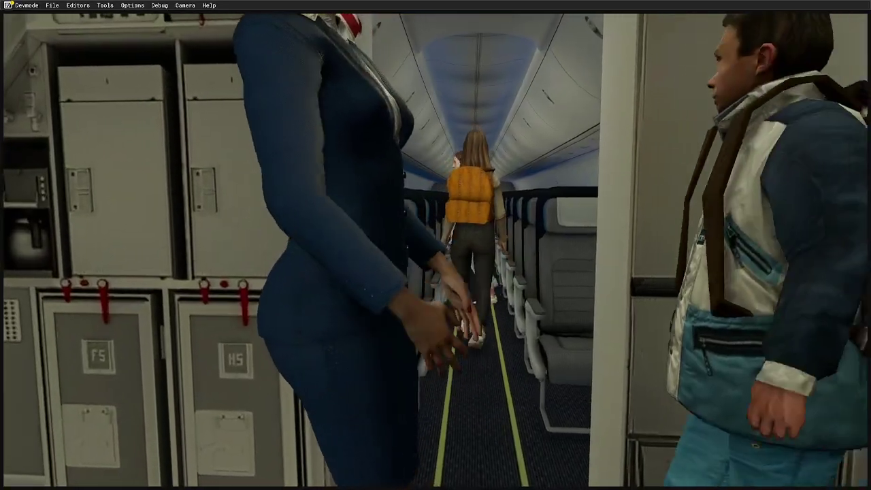
{"action": "key", "text": "Up"}
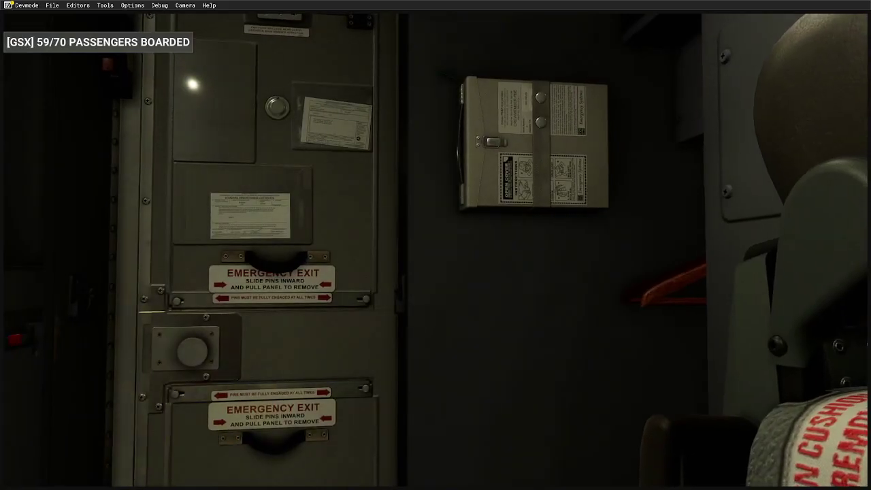
Step: Examine the seated passengers in the cabin and the overhead panel, and return to the default pilot view
{"action": "key", "text": "alt+1"}
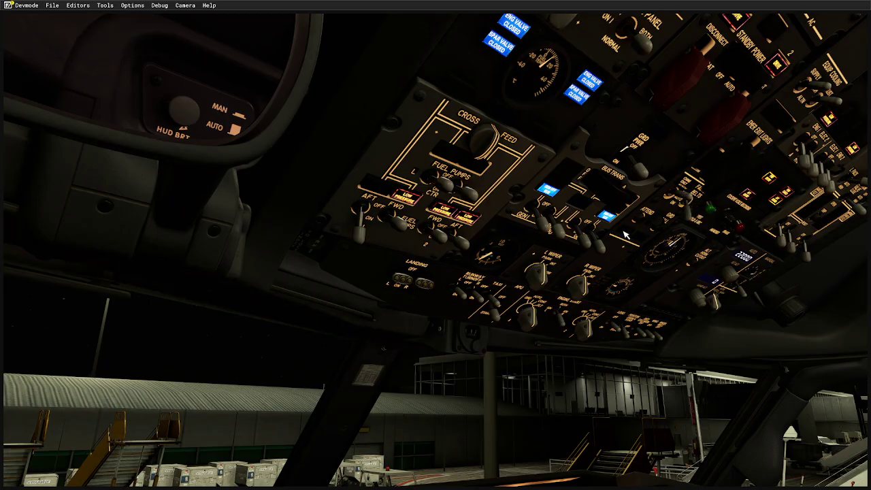
{"action": "key", "text": "alt+1"}
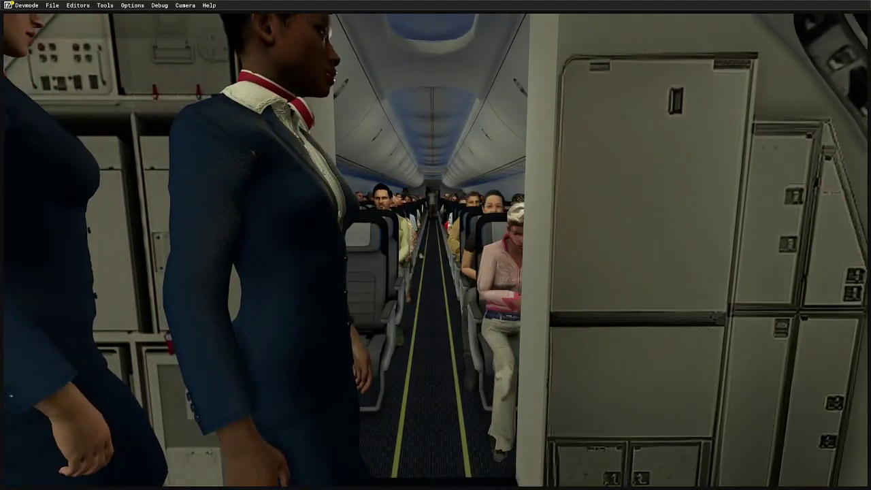
{"action": "key", "text": "Up"}
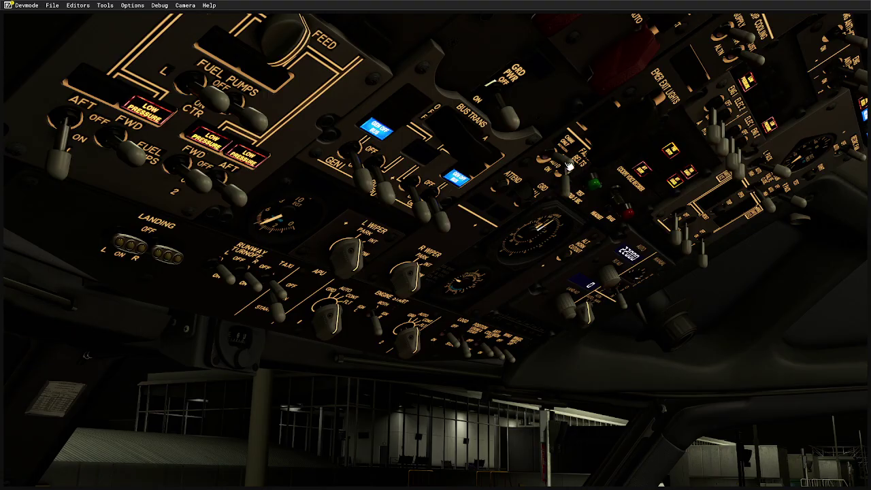
{"action": "left_click_drag", "start_coordinate": [479, 178], "coordinate": [467, 187]}
{"action": "key", "text": "alt+1"}
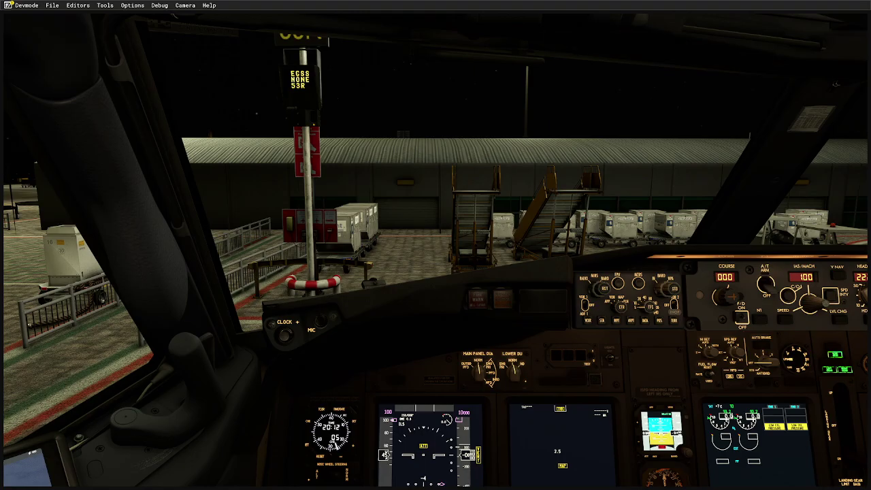
{"action": "key", "text": "alt+Tab"}
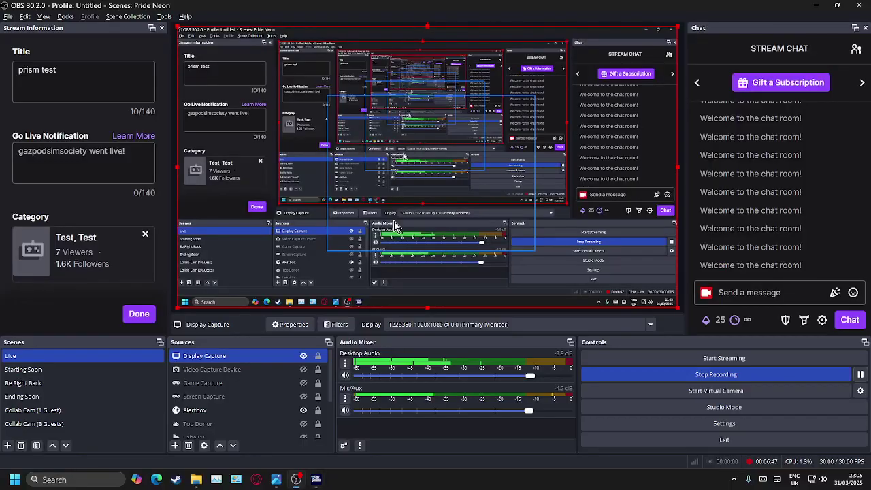
{"action": "key", "text": "alt+Tab"}
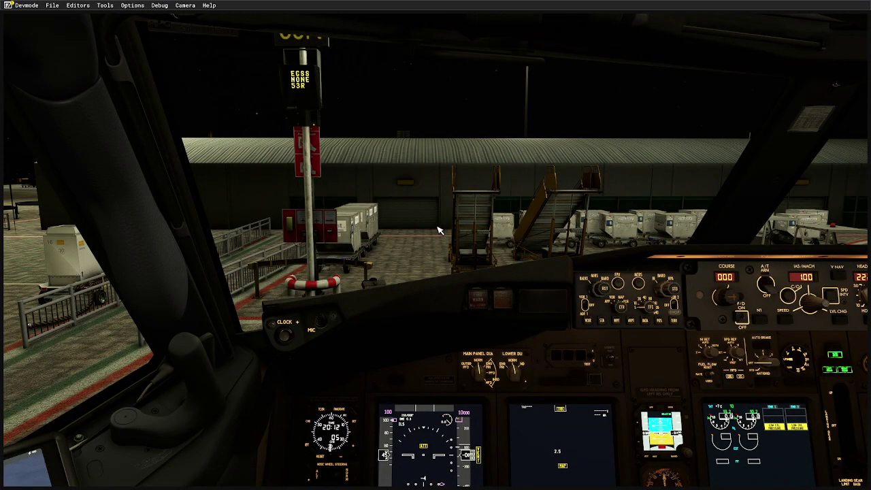